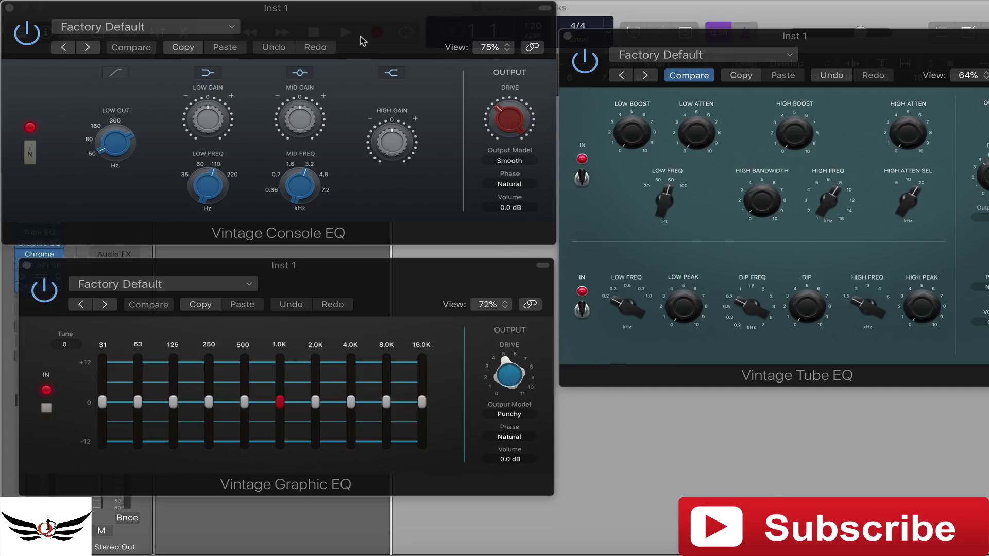
Step: Line up the Vintage Tube EQ and Vintage Graphic EQ windows around the Vintage Console EQ, enlarging the Graphic EQ view to 74%
{"action": "mouse_move", "coordinate": [307, 121]}
{"action": "left_mouse_down"}
{"action": "mouse_move", "coordinate": [296, 129]}
{"action": "mouse_move", "coordinate": [292, 119]}
{"action": "left_mouse_up"}
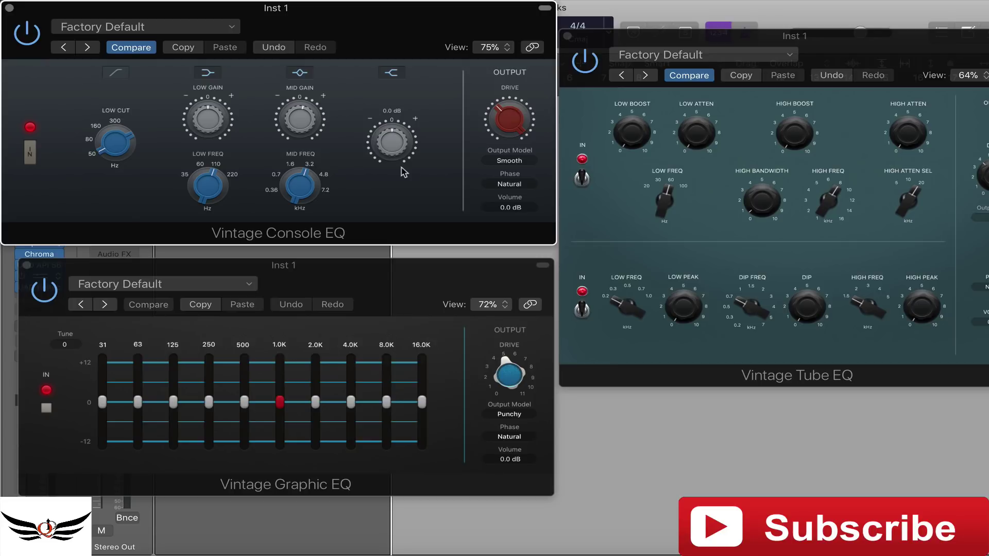
{"action": "left_click_drag", "start_coordinate": [670, 42], "coordinate": [672, 13]}
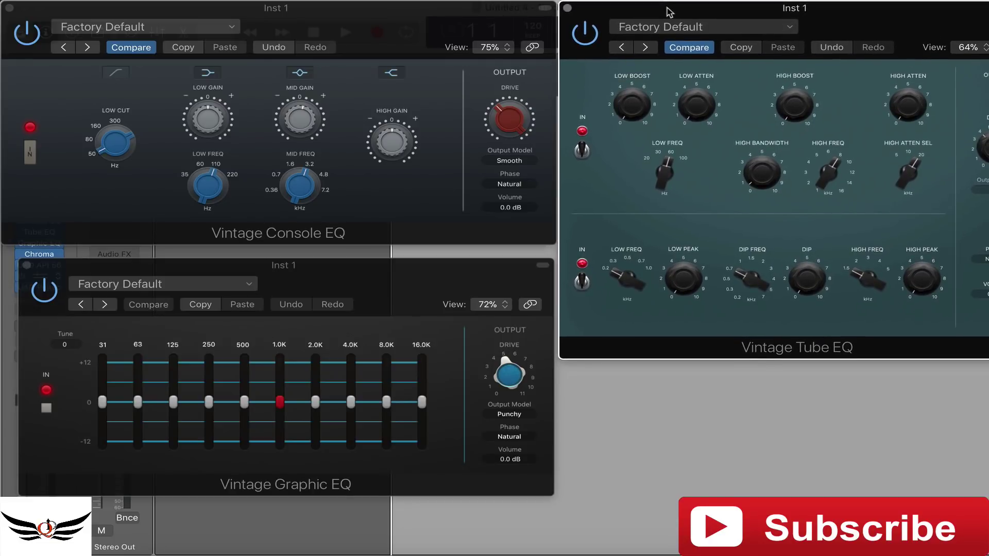
{"action": "left_click", "coordinate": [327, 287]}
{"action": "mouse_move", "coordinate": [326, 287]}
{"action": "left_mouse_down"}
{"action": "mouse_move", "coordinate": [317, 300]}
{"action": "mouse_move", "coordinate": [315, 278]}
{"action": "left_mouse_up"}
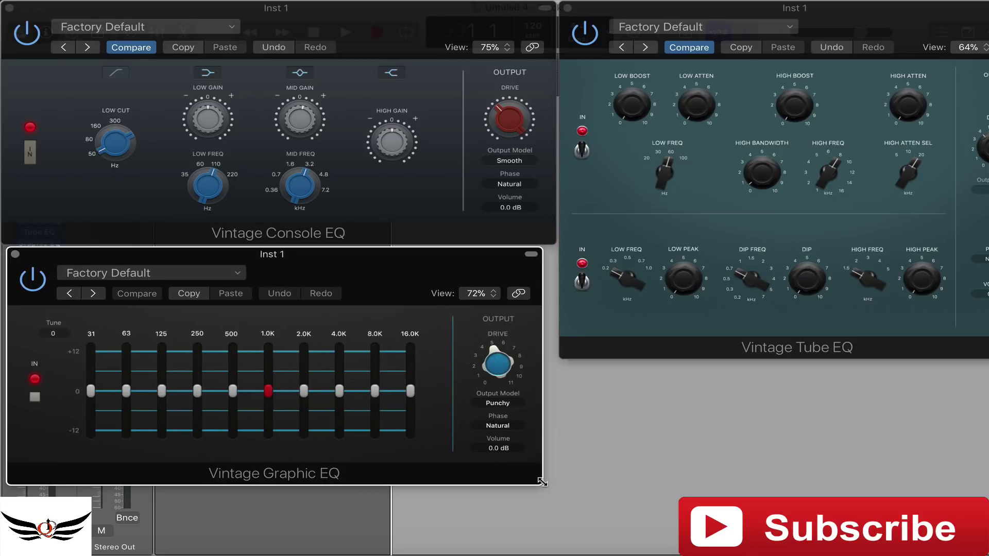
{"action": "left_click_drag", "start_coordinate": [542, 482], "coordinate": [554, 486]}
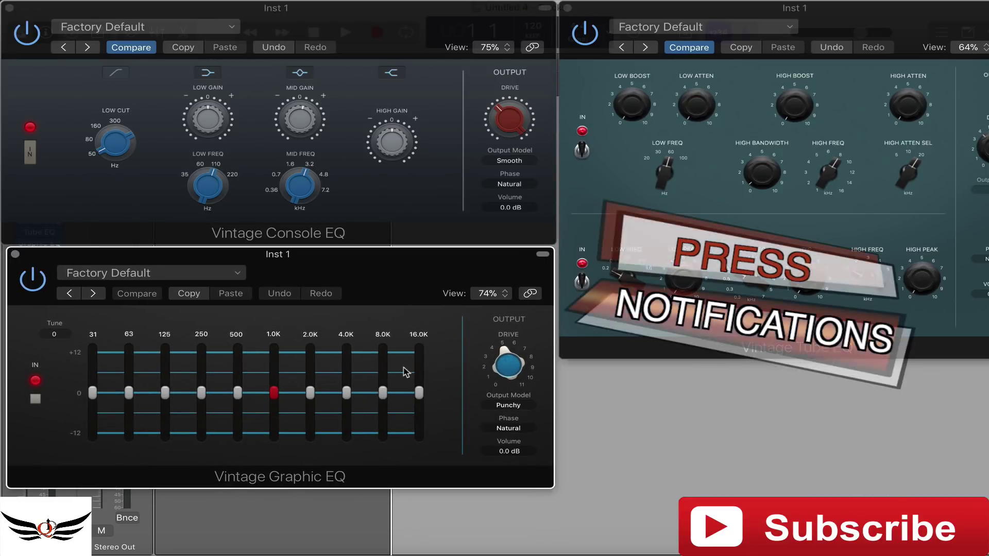
{"action": "left_click_drag", "start_coordinate": [378, 277], "coordinate": [375, 276]}
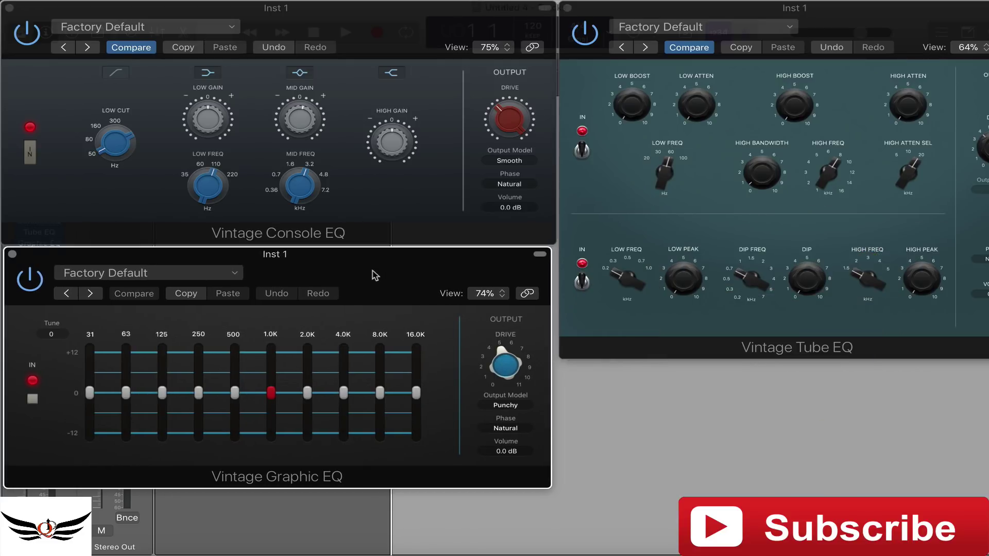
Step: Move the Vintage Graphic EQ clear of the channel strip and briefly open the UAD API 560 to compare the two graphic EQs
{"action": "left_click_drag", "start_coordinate": [366, 278], "coordinate": [530, 294]}
{"action": "left_click", "coordinate": [333, 312]}
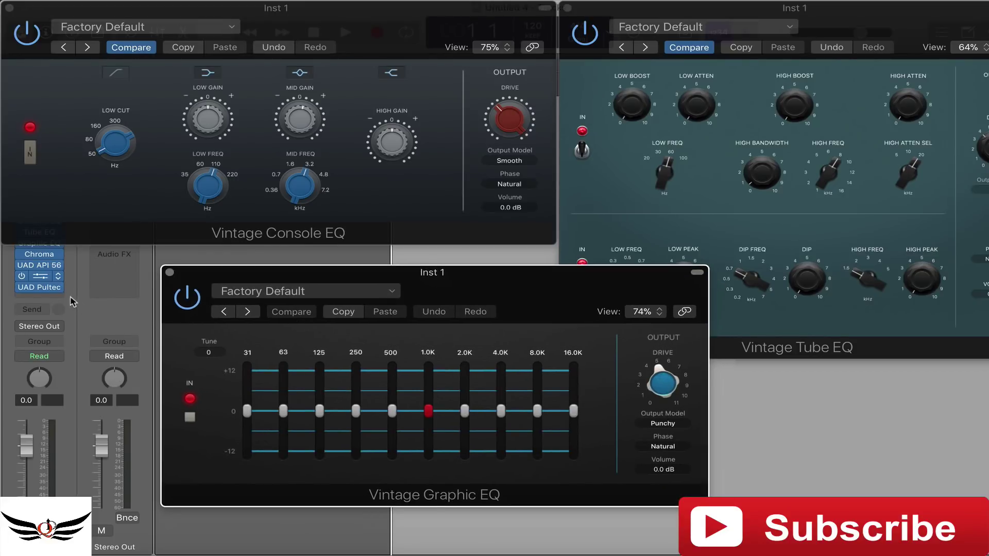
{"action": "left_click", "coordinate": [40, 265]}
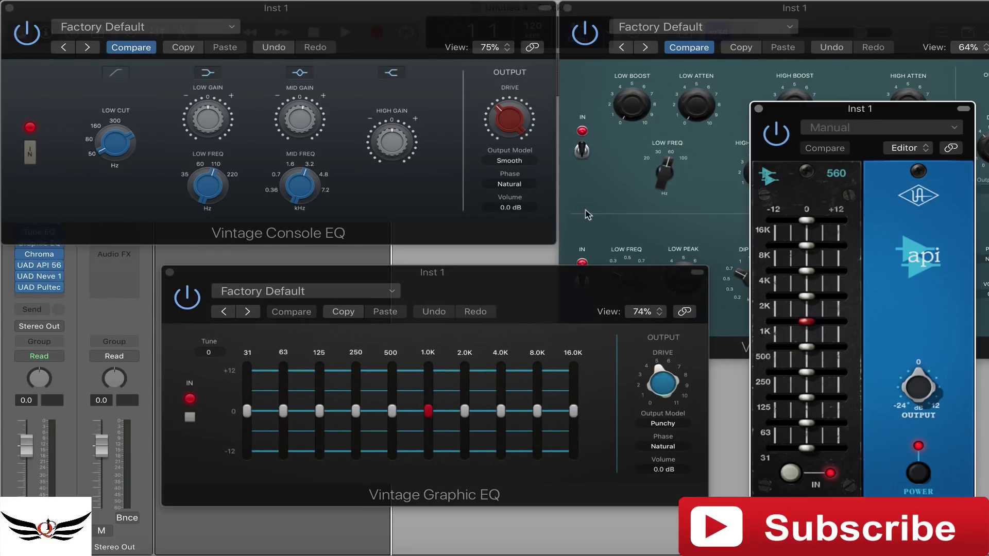
{"action": "left_click_drag", "start_coordinate": [881, 112], "coordinate": [857, 108]}
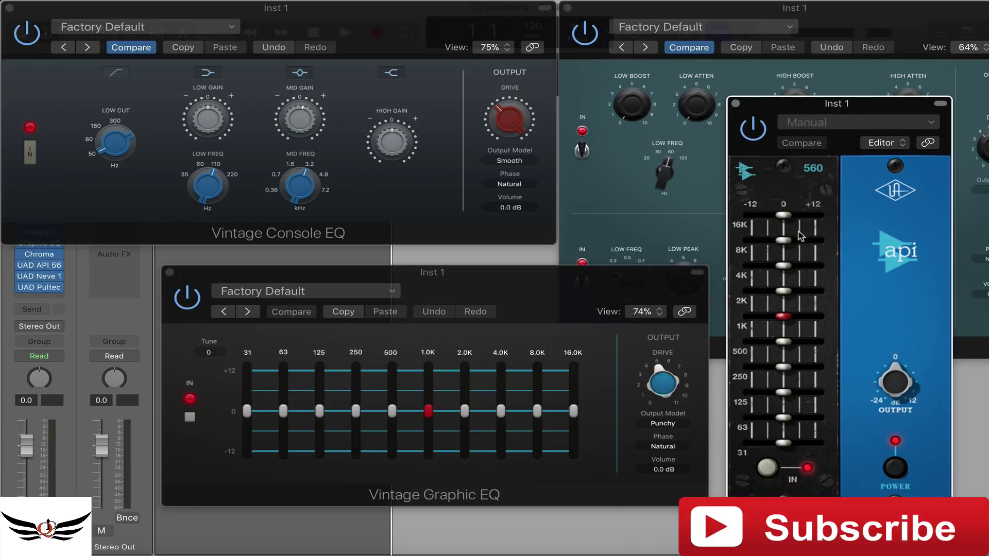
{"action": "left_click", "coordinate": [735, 105]}
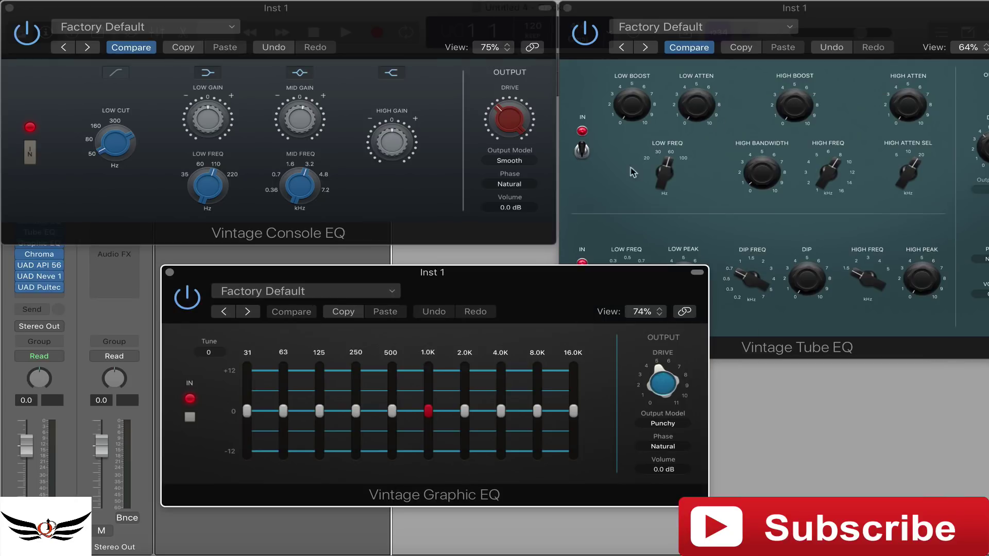
Step: Open the UAD Neve 1081 insert, compare its layout with the Vintage Console EQ, and close it
{"action": "left_click", "coordinate": [42, 280]}
{"action": "left_click_drag", "start_coordinate": [509, 263], "coordinate": [348, 254]}
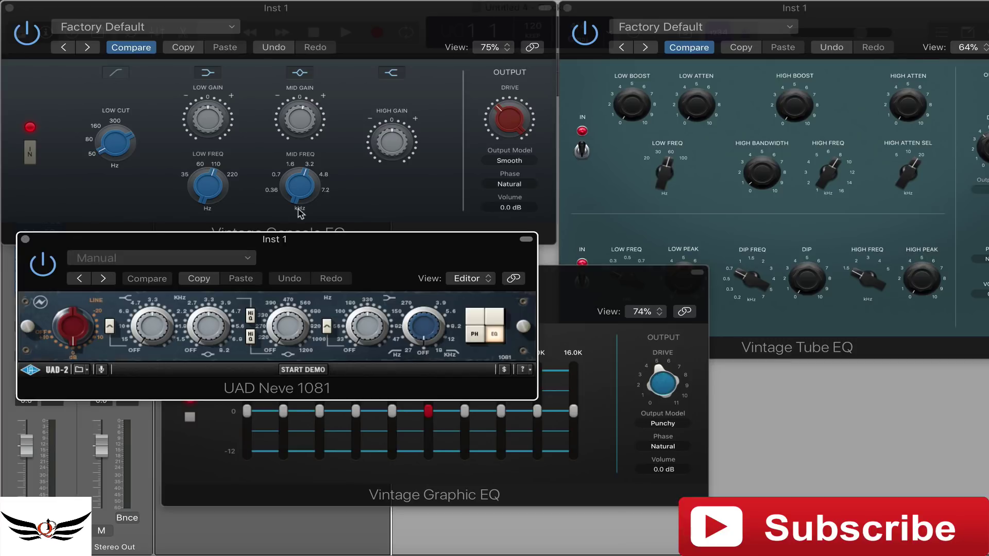
{"action": "left_click", "coordinate": [26, 239]}
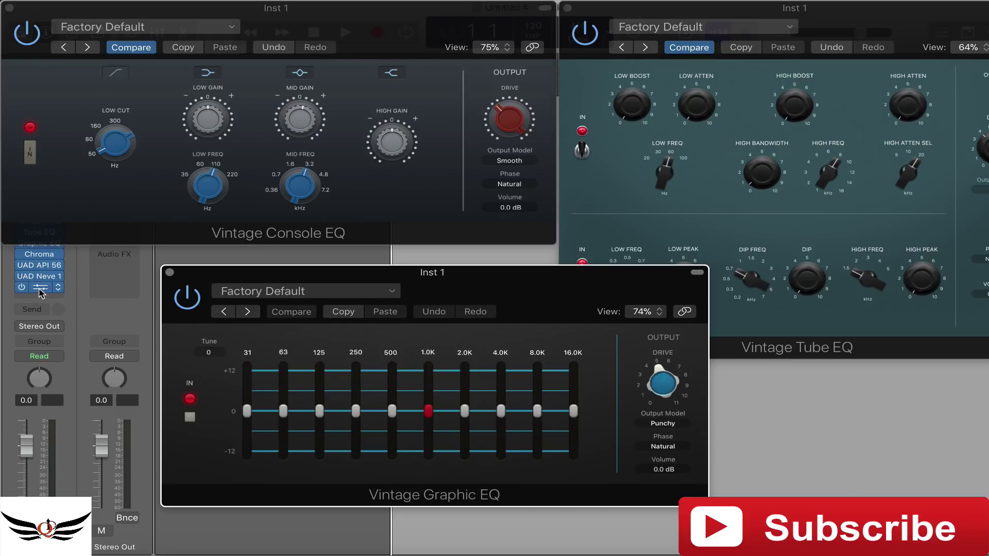
Step: Open the UAD Pultec-Pro Legacy insert and arrange it side by side with the Vintage Tube EQ for comparison
{"action": "left_click", "coordinate": [41, 292]}
{"action": "left_click_drag", "start_coordinate": [558, 192], "coordinate": [397, 25]}
{"action": "left_click", "coordinate": [883, 24]}
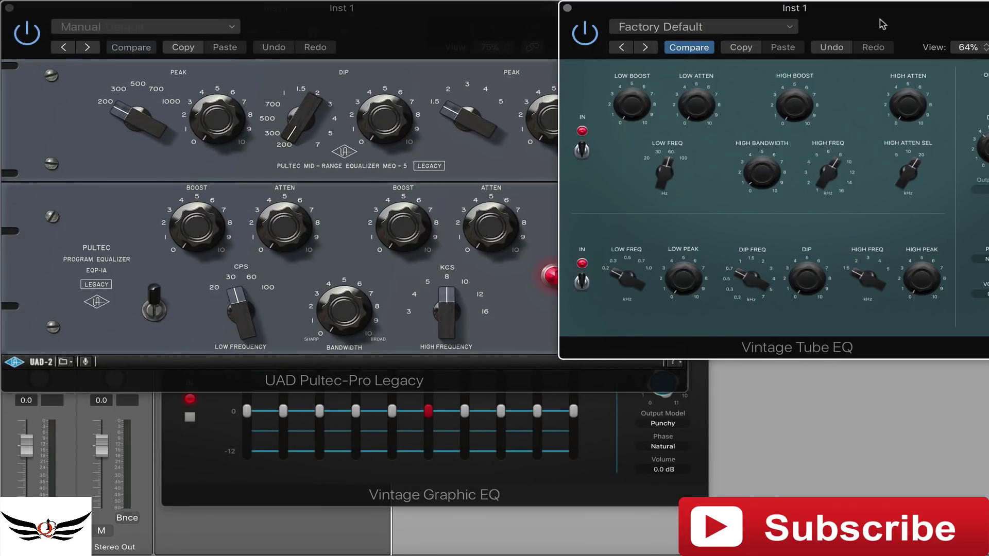
{"action": "left_click_drag", "start_coordinate": [879, 24], "coordinate": [937, 55]}
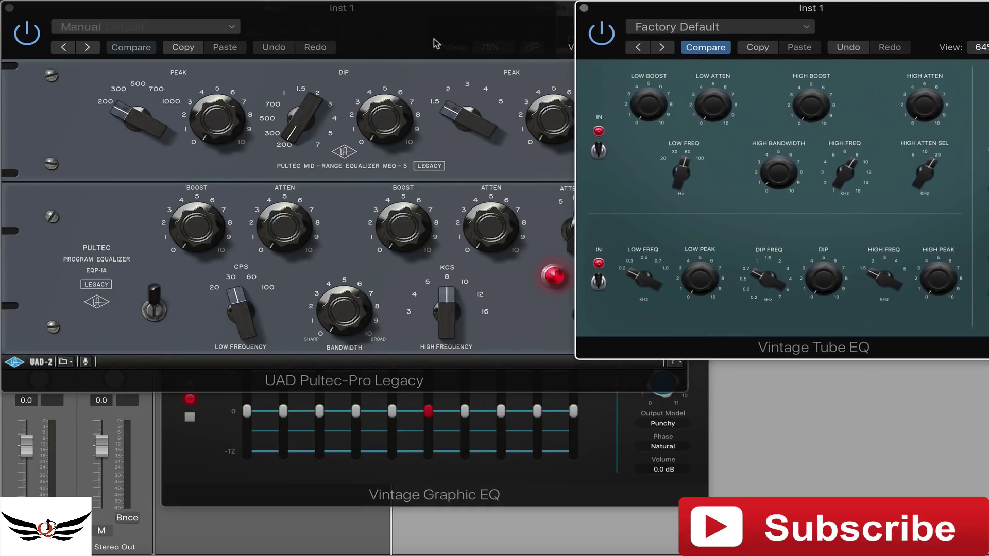
{"action": "left_click", "coordinate": [404, 35]}
{"action": "left_click_drag", "start_coordinate": [432, 27], "coordinate": [345, 12]}
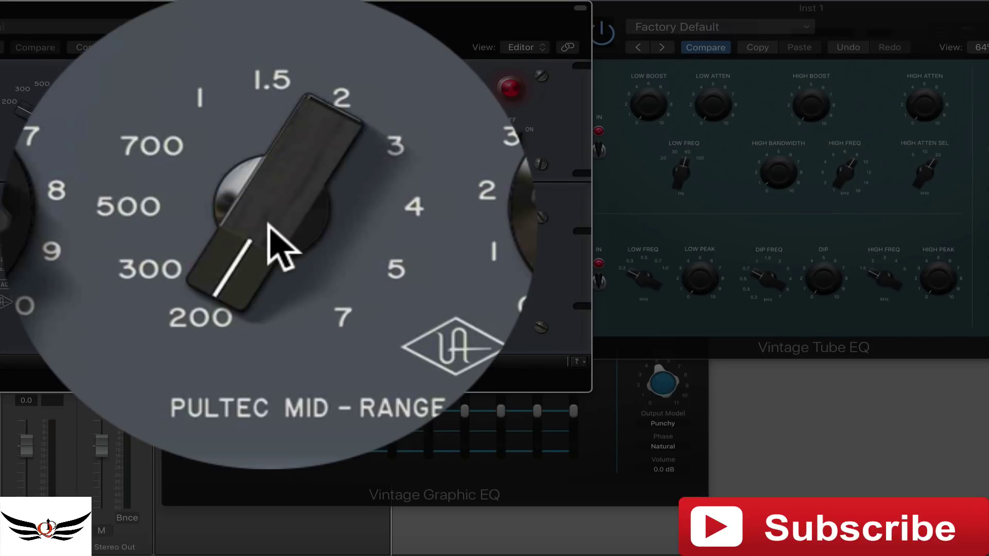
Step: Try several dip frequency positions on the Pultec mid-range equalizer and leave the selector at 1.5
{"action": "left_click", "coordinate": [201, 102]}
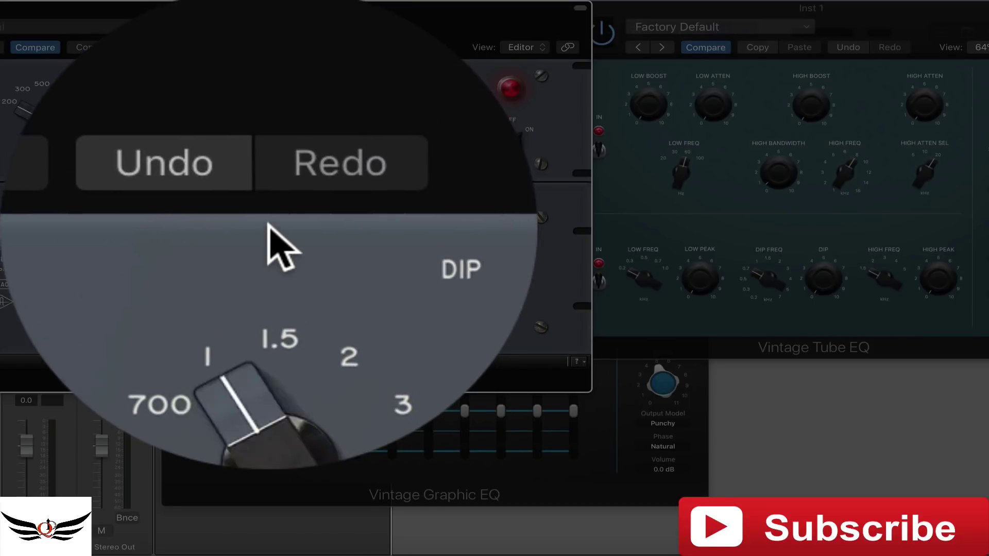
{"action": "left_click_drag", "start_coordinate": [201, 102], "coordinate": [191, 80]}
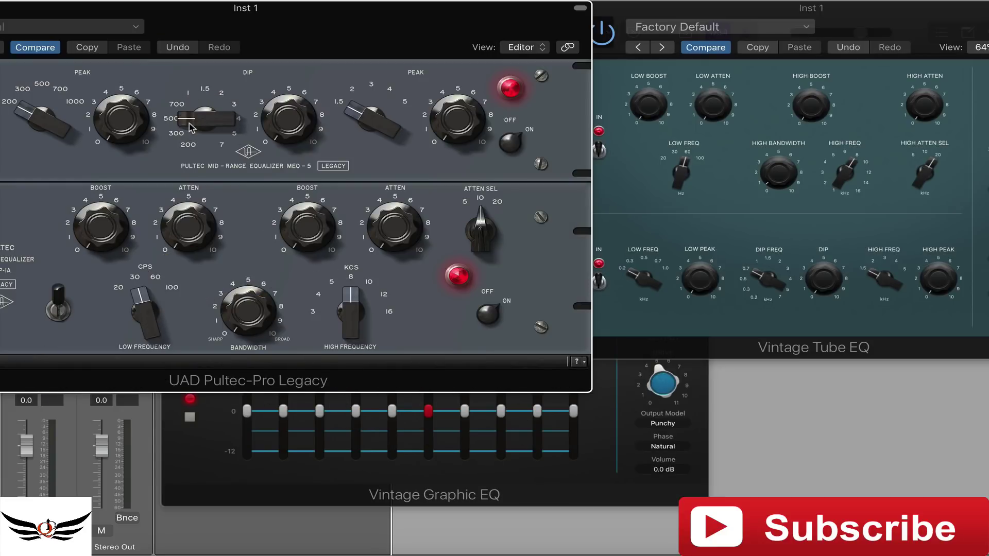
{"action": "left_click_drag", "start_coordinate": [197, 117], "coordinate": [202, 99]}
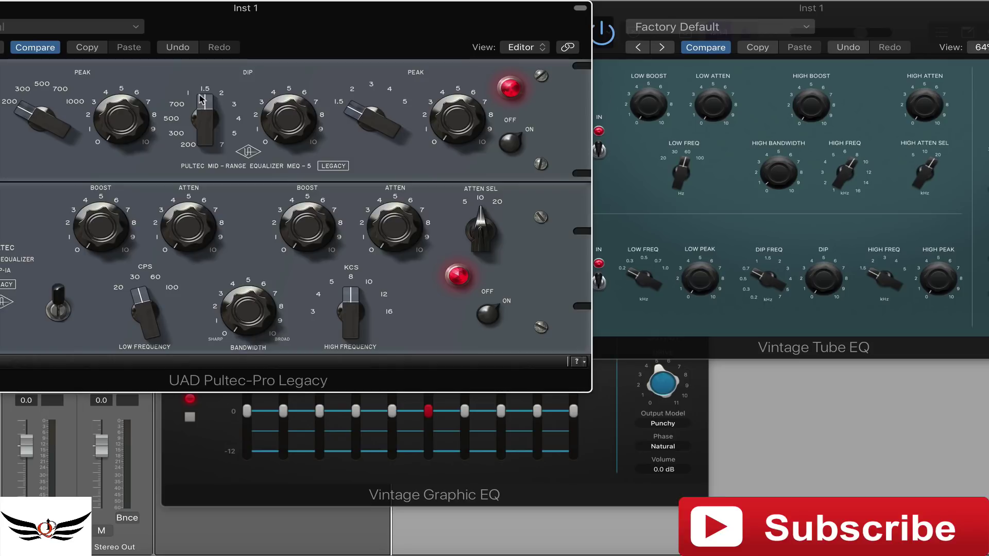
Step: Bring the Vintage Tube EQ in front of the Pultec and enlarge its view to 101%
{"action": "left_click", "coordinate": [892, 20]}
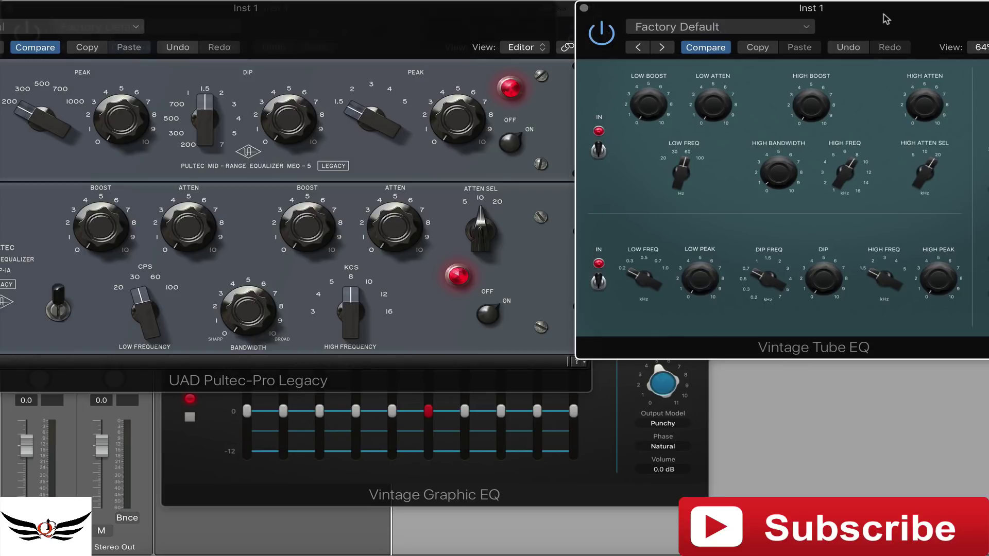
{"action": "left_click_drag", "start_coordinate": [880, 23], "coordinate": [833, 23]}
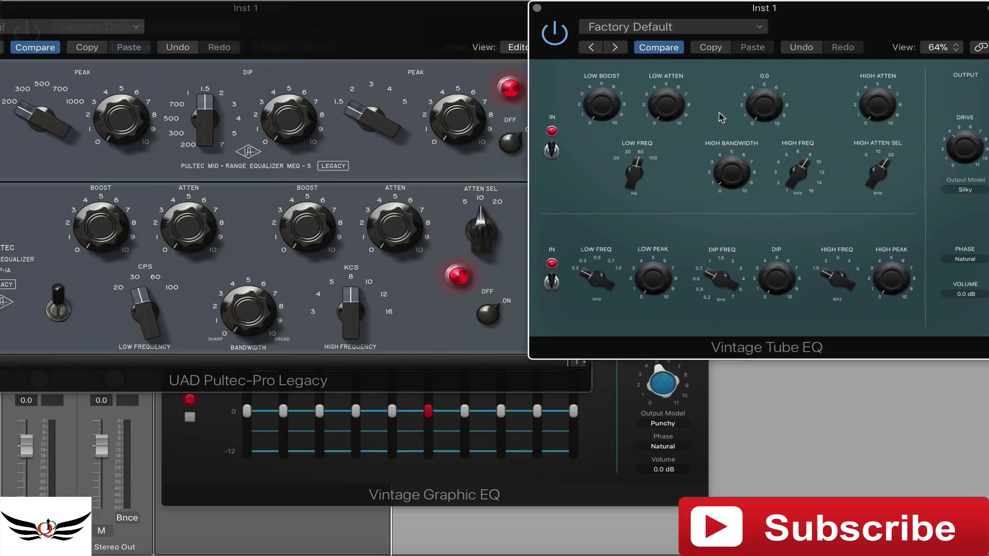
{"action": "left_click_drag", "start_coordinate": [593, 270], "coordinate": [586, 264]}
{"action": "left_click_drag", "start_coordinate": [842, 9], "coordinate": [430, 9]}
{"action": "left_click_drag", "start_coordinate": [592, 354], "coordinate": [865, 518]}
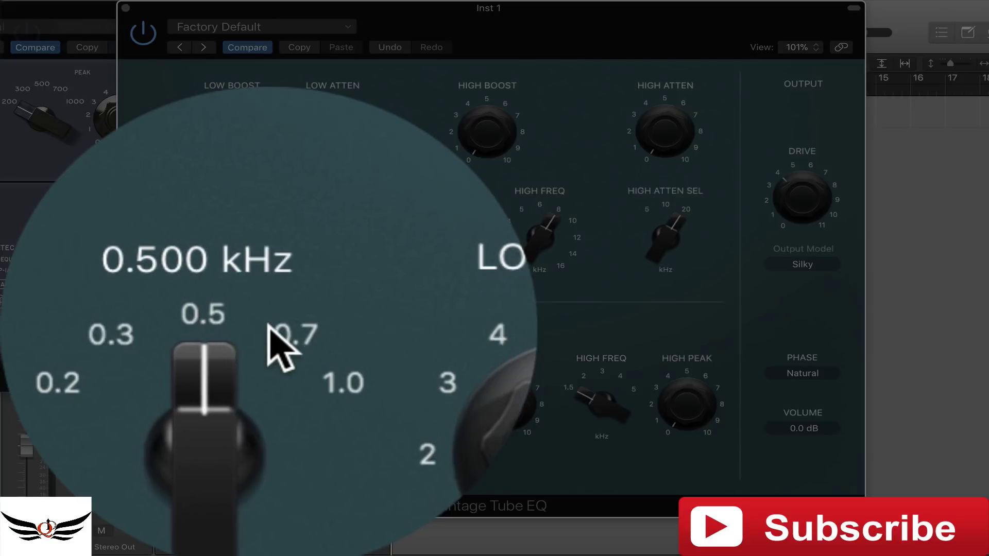
Step: On the Vintage Tube EQ, set the lower Low Freq to 0.7 kHz, Dip Freq to 1.5, upper High Freq to 5 and High Boost to 1.4
{"action": "left_click_drag", "start_coordinate": [240, 372], "coordinate": [241, 373]}
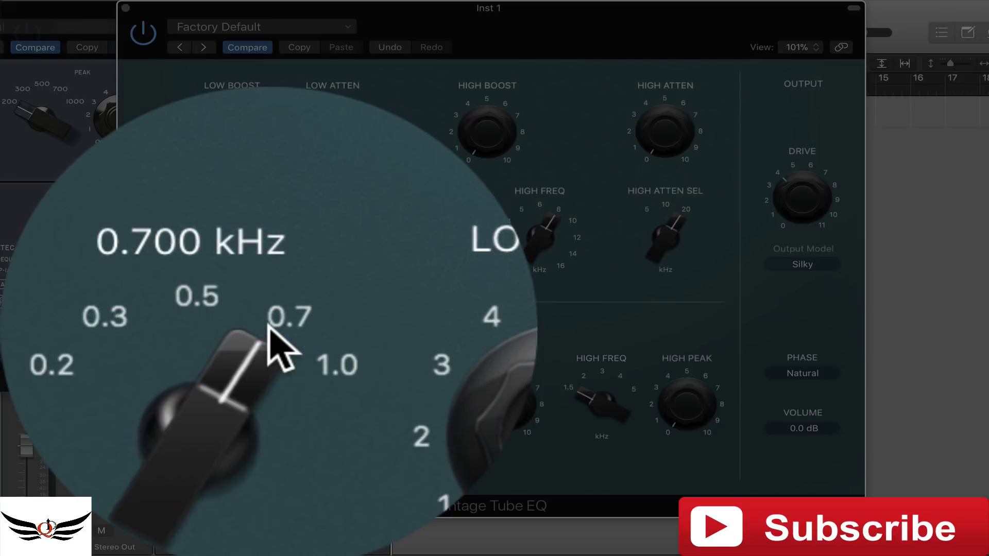
{"action": "left_click_drag", "start_coordinate": [415, 348], "coordinate": [426, 354]}
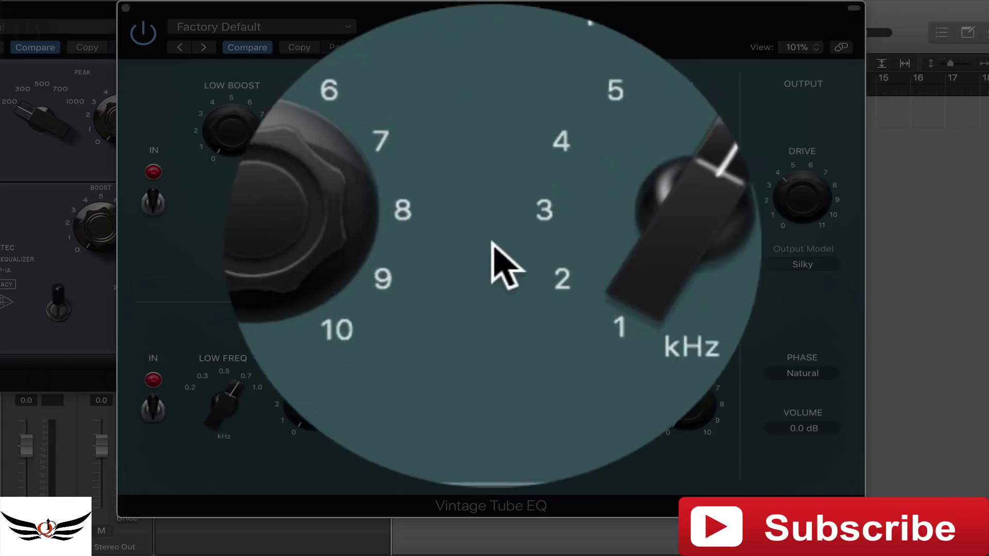
{"action": "left_click_drag", "start_coordinate": [516, 206], "coordinate": [516, 235]}
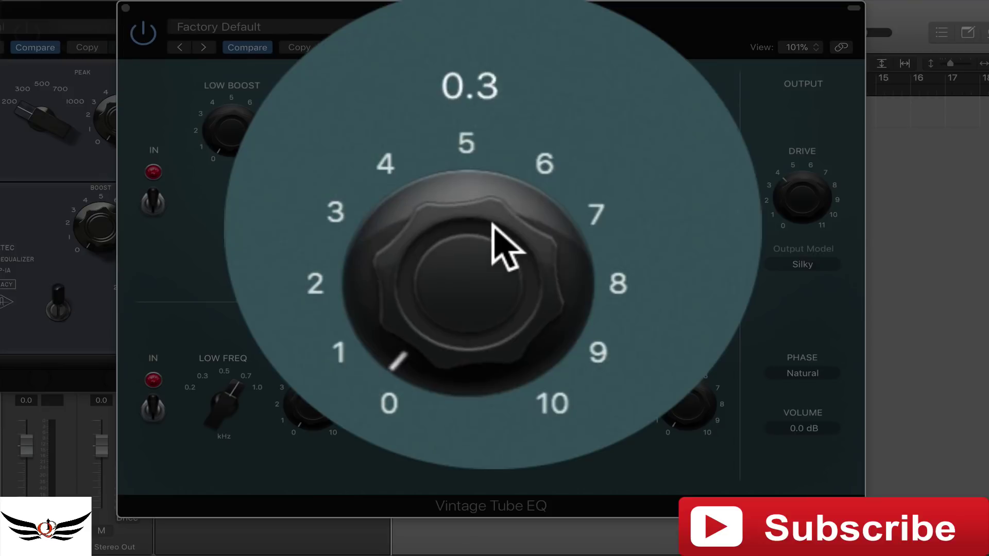
{"action": "left_click_drag", "start_coordinate": [496, 129], "coordinate": [472, 125]}
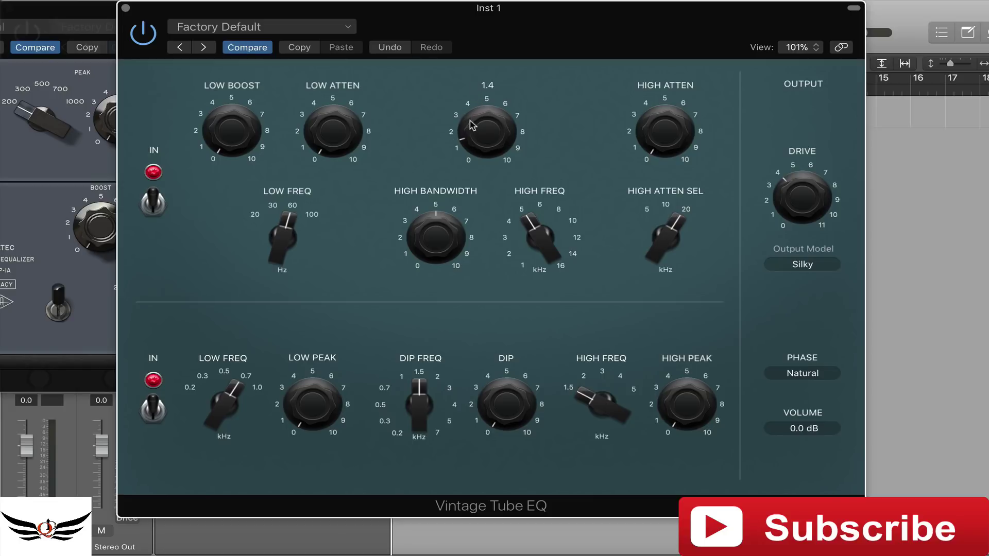
Step: Step the Vintage Tube EQ's High Atten Sel through its 10 and 20 kHz positions and leave it at 5 kHz
{"action": "left_click", "coordinate": [652, 213]}
{"action": "left_click", "coordinate": [665, 207]}
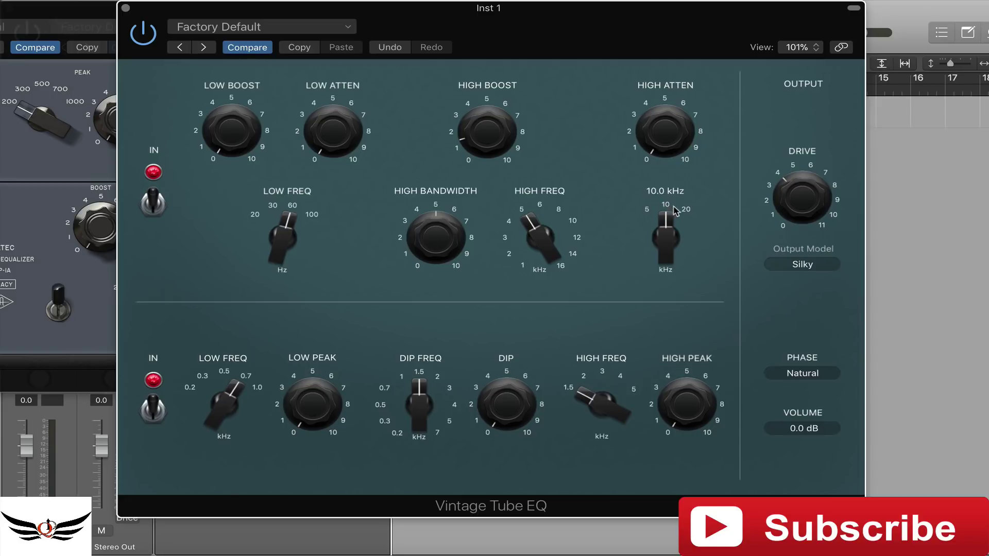
{"action": "left_click", "coordinate": [686, 209]}
{"action": "left_click", "coordinate": [647, 209]}
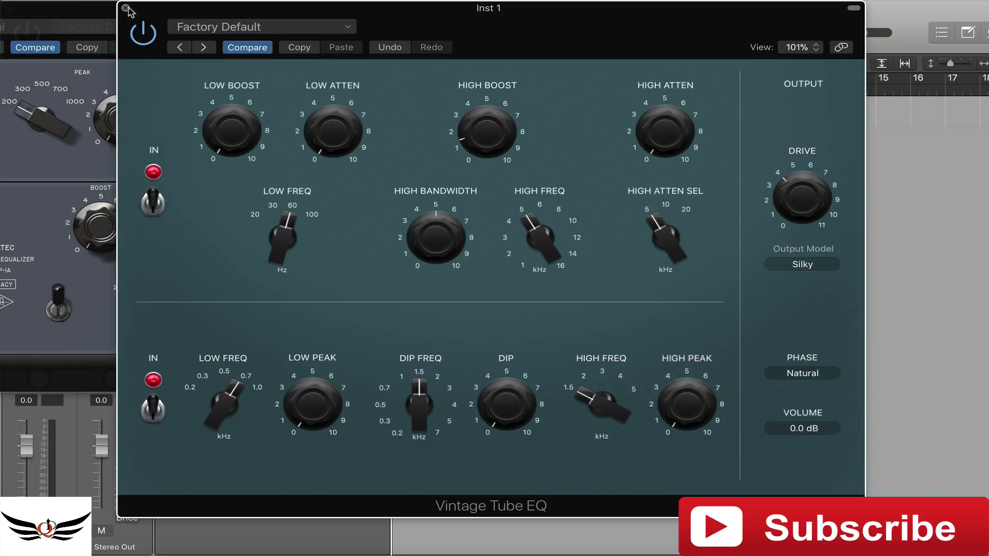
Step: Close the Vintage Tube EQ, UAD Pultec-Pro Legacy, Vintage Console EQ and Vintage Graphic EQ windows
{"action": "left_click", "coordinate": [125, 8]}
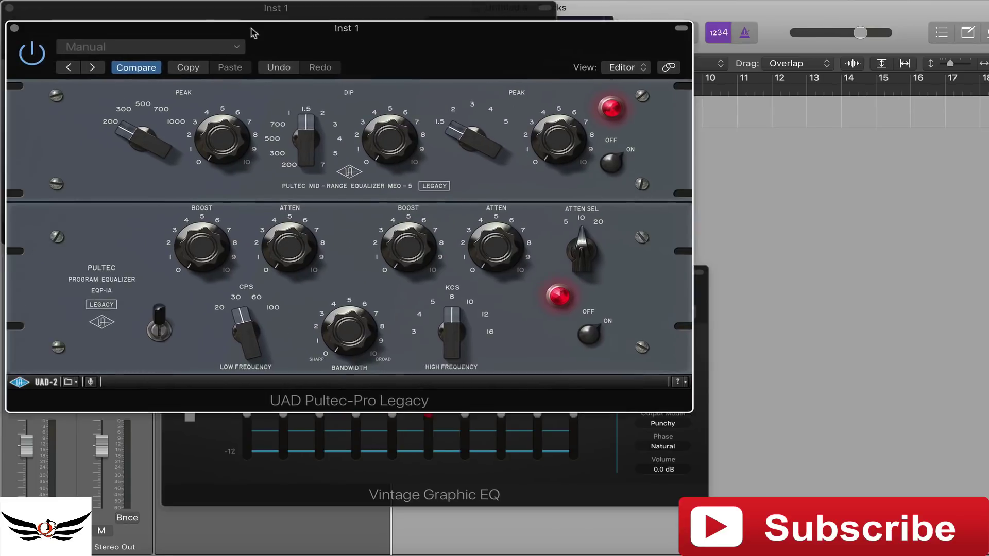
{"action": "left_click_drag", "start_coordinate": [180, 9], "coordinate": [431, 22]}
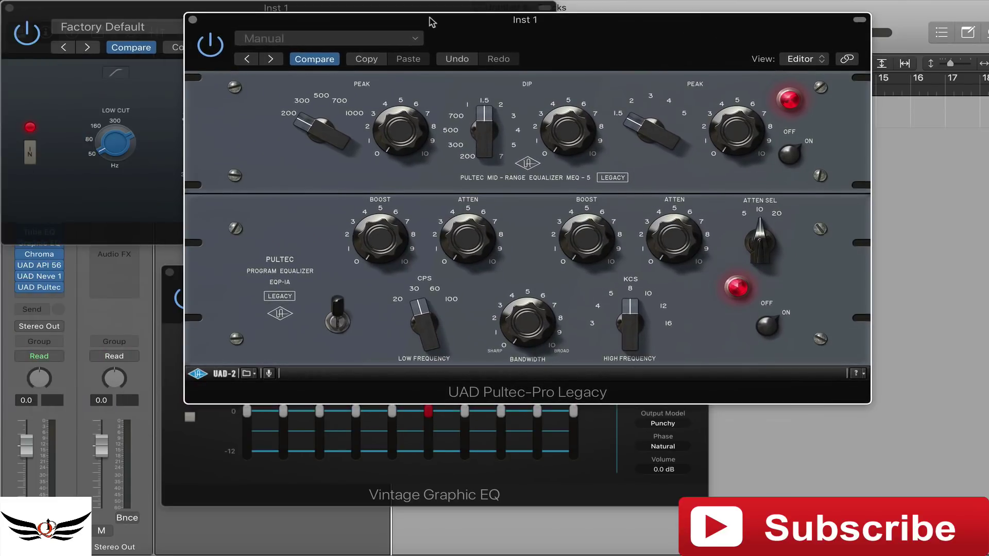
{"action": "left_click", "coordinate": [193, 19]}
{"action": "left_click", "coordinate": [9, 8]}
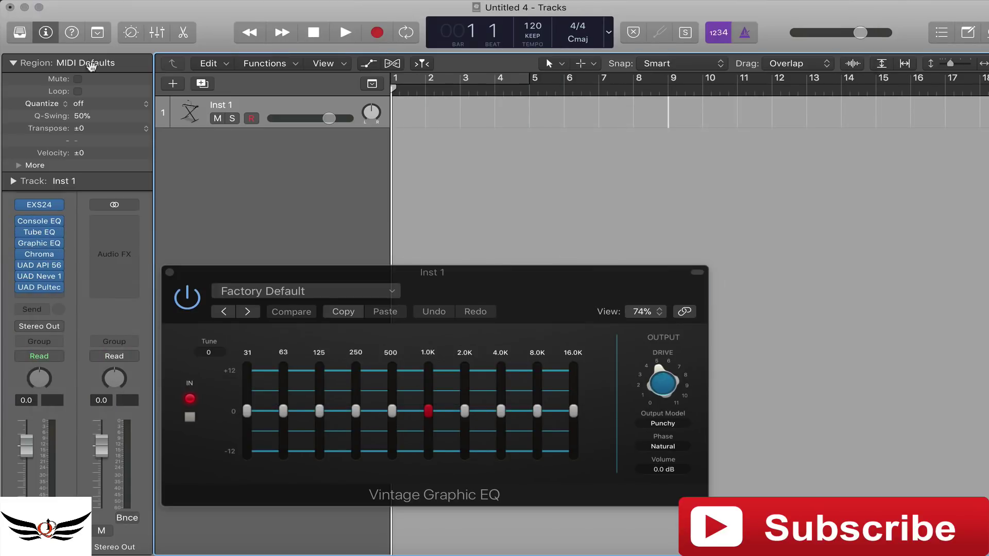
{"action": "left_click", "coordinate": [170, 273]}
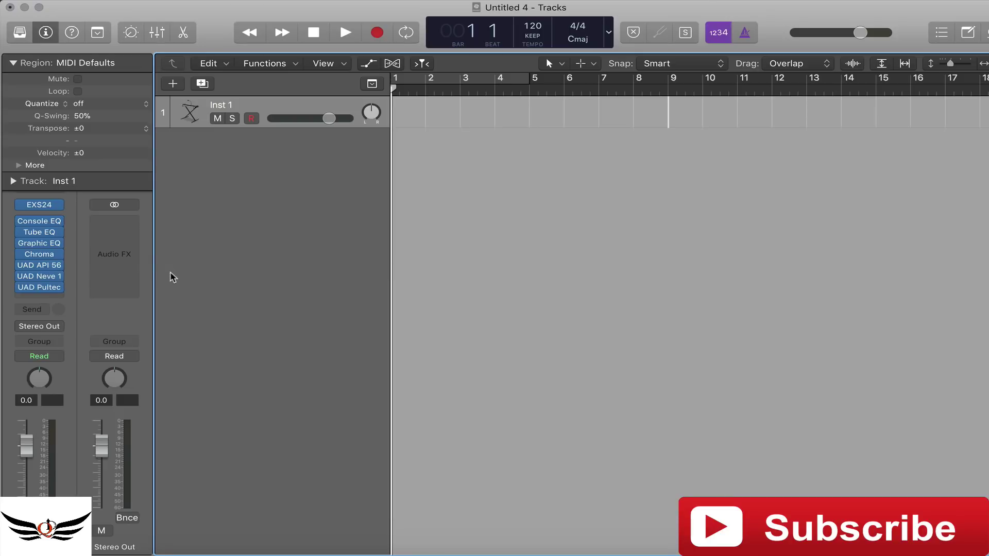